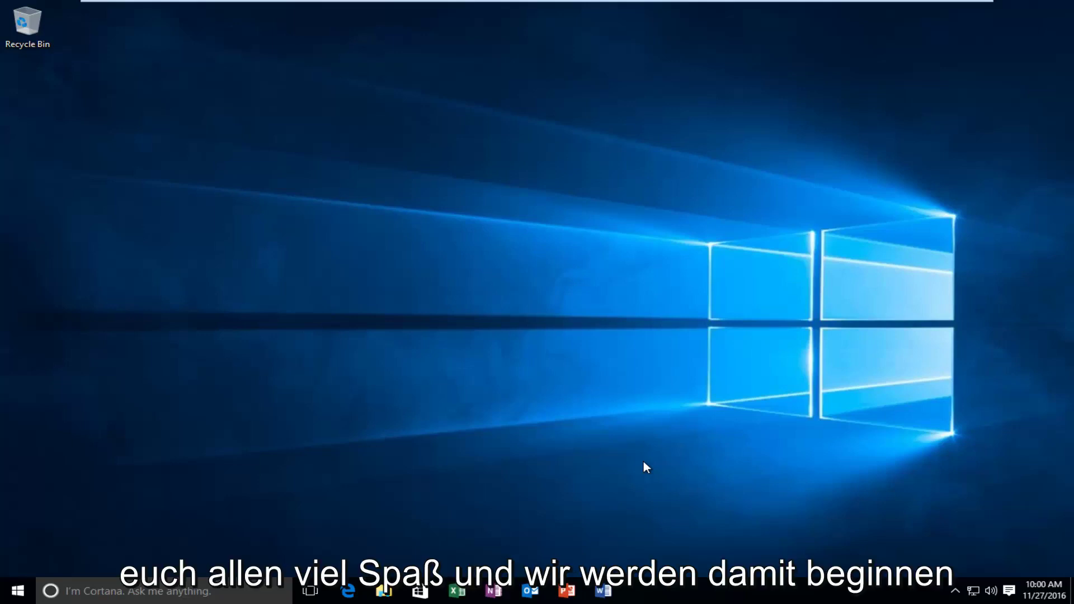
Launch Google Chrome by searching for it from the Windows Start menu.
left_click(6, 594)
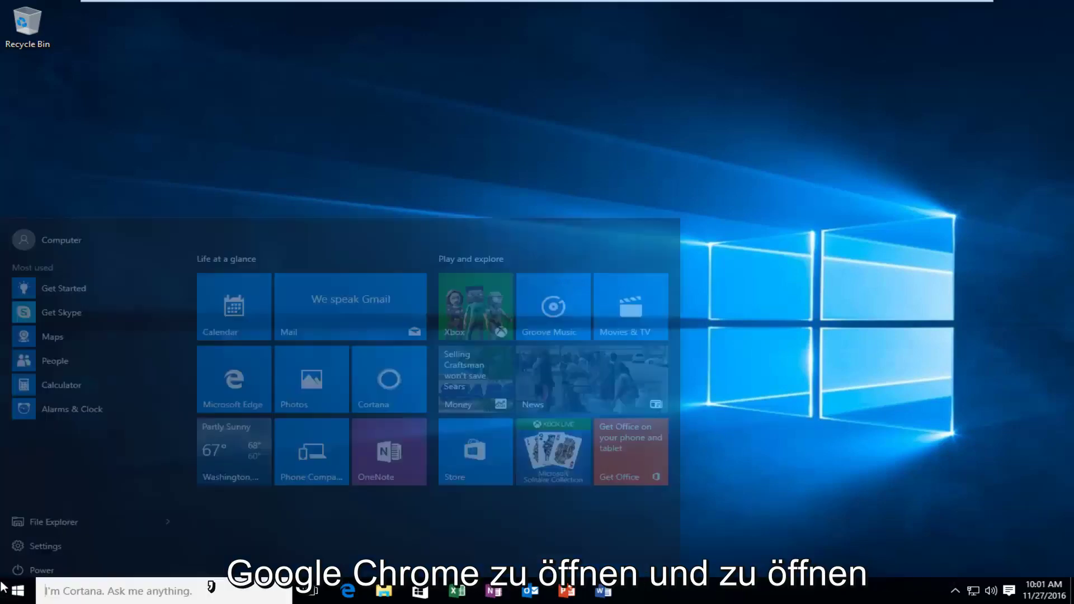
type("chro")
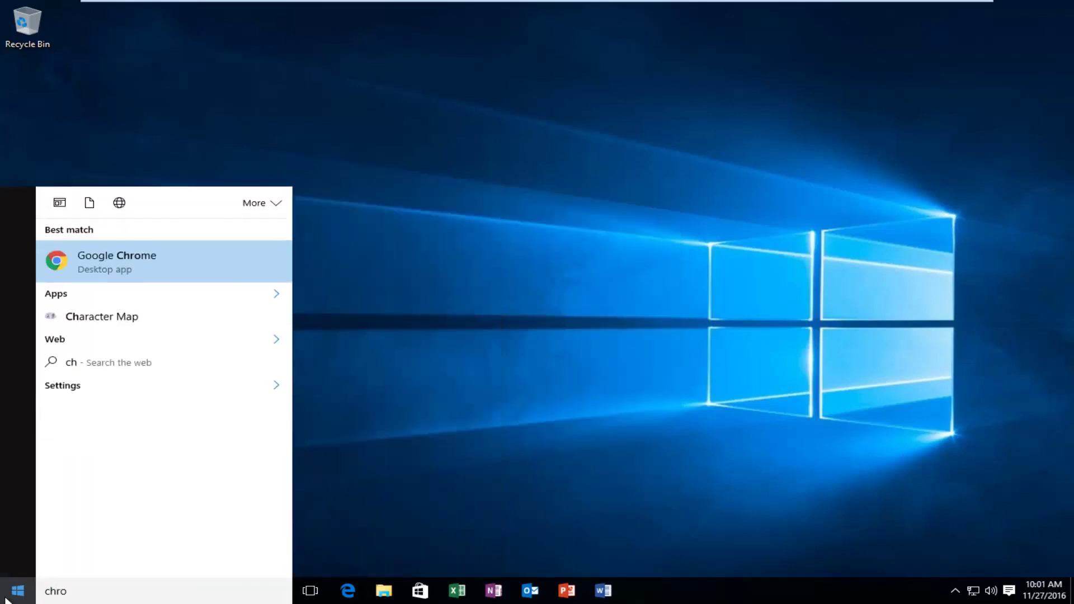
type("me")
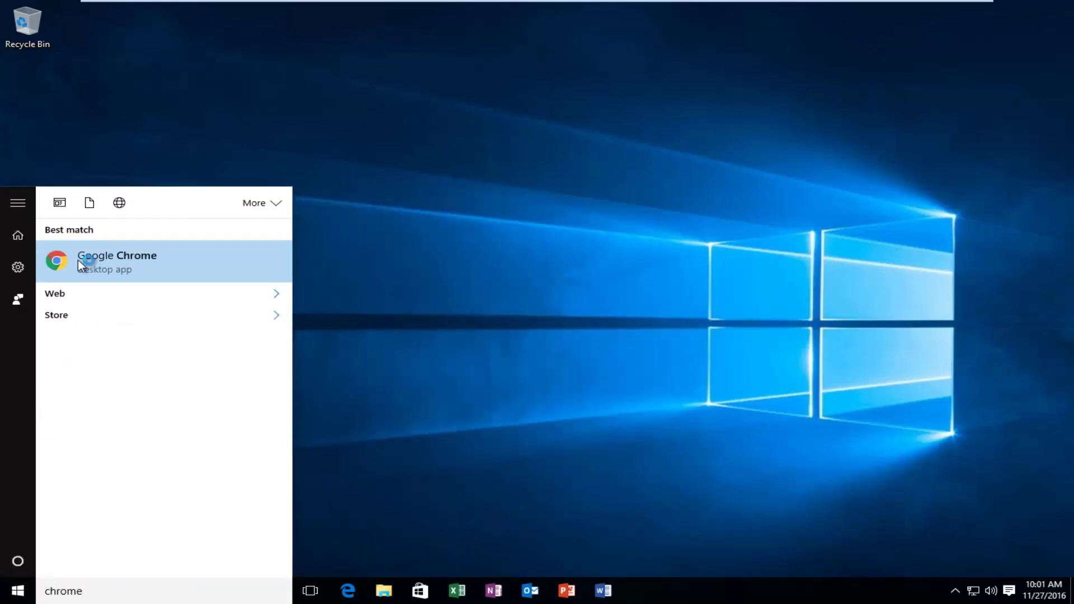
left_click(78, 259)
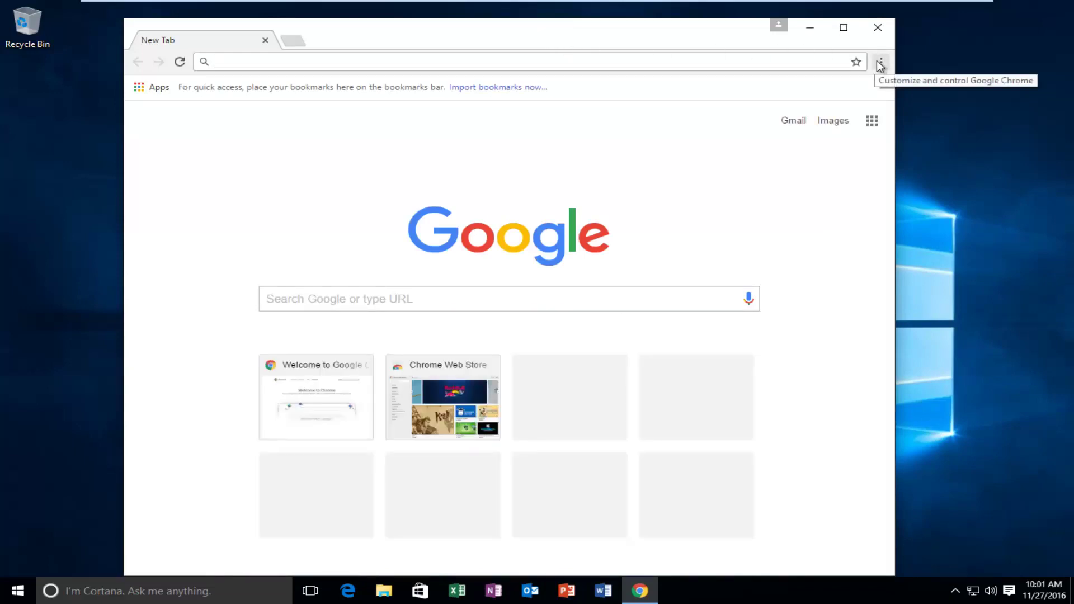
Maximize the Chrome window and go to Settings from the three-dot menu.
left_click(843, 28)
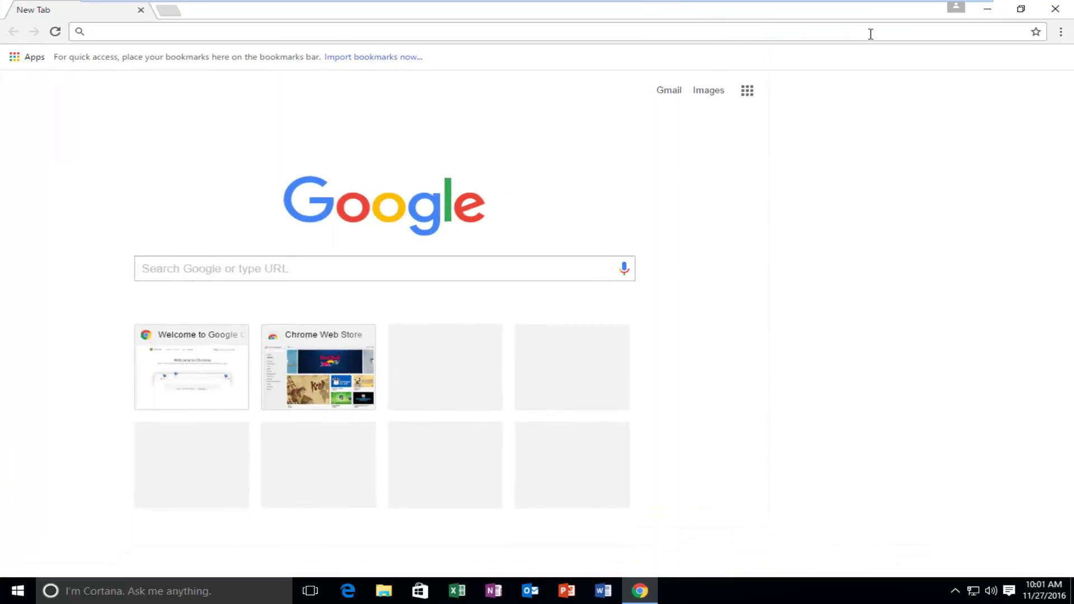
left_click(1062, 34)
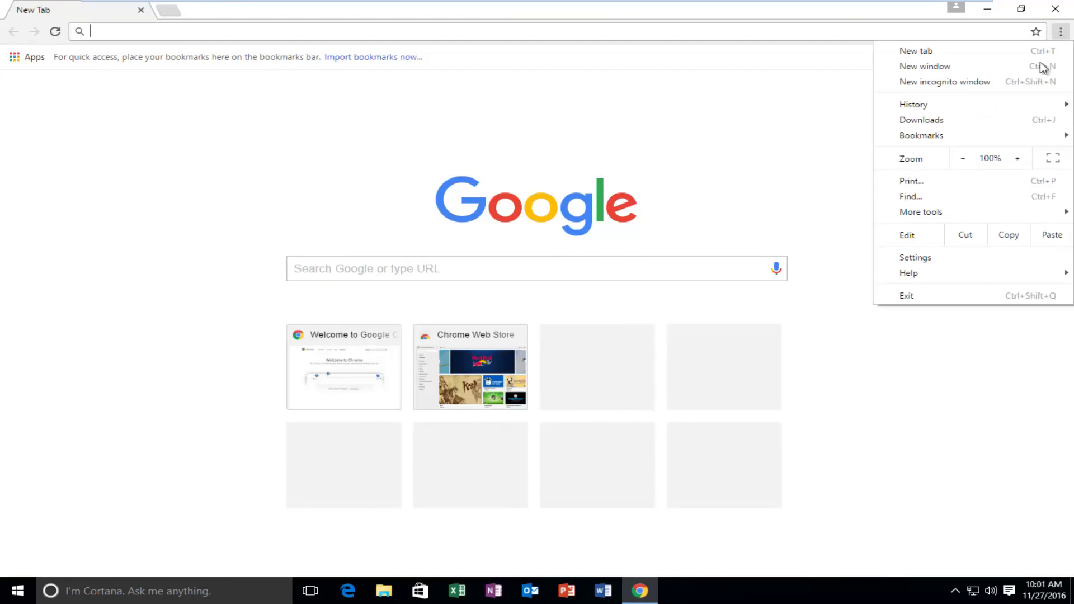
left_click(927, 260)
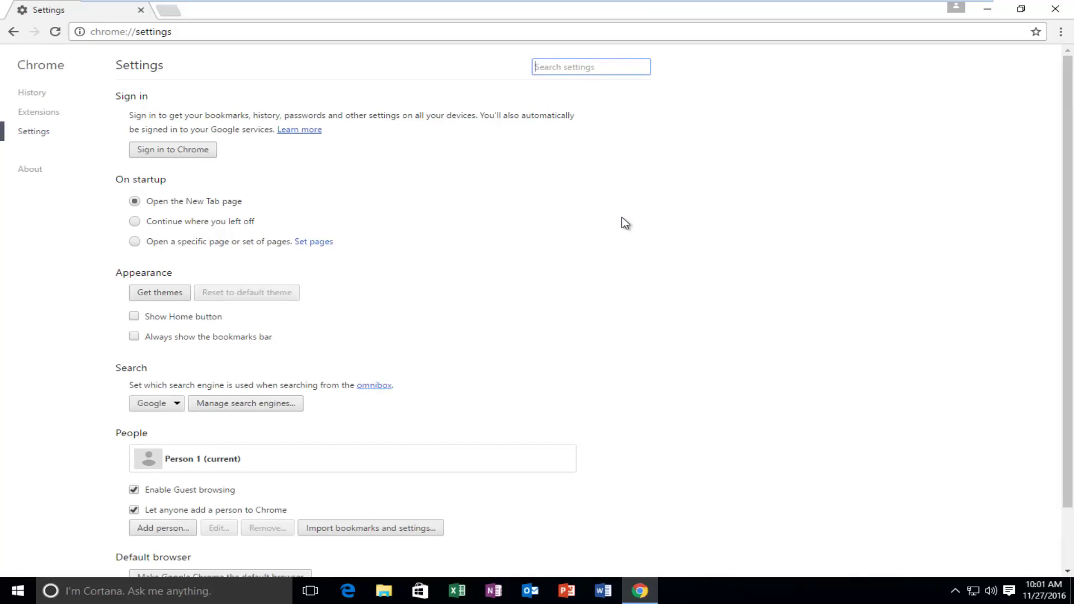
scroll(1066, 244, "down", 1)
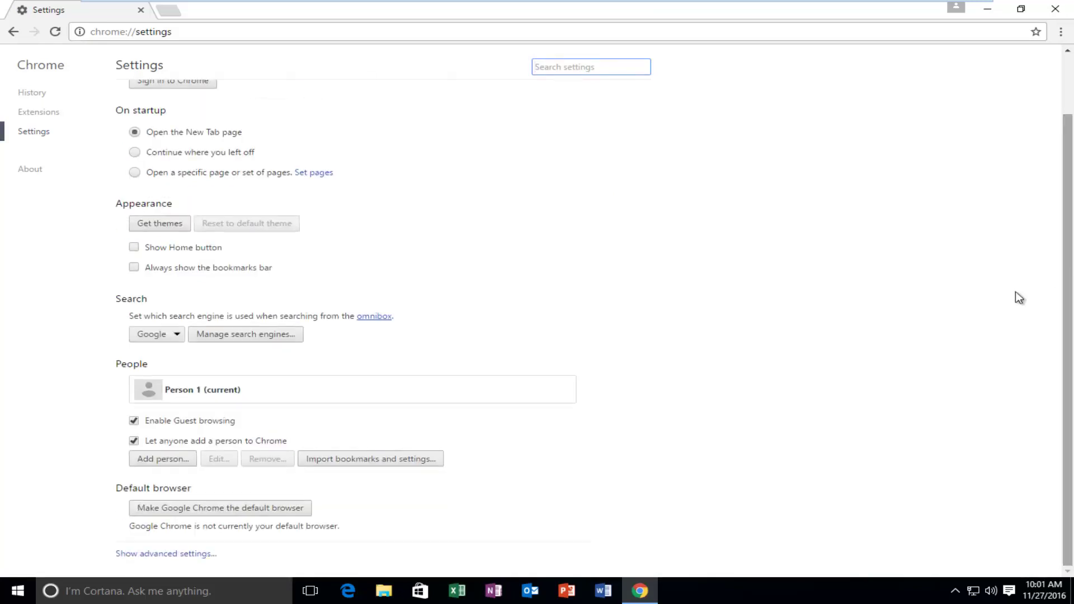
Expand "Show advanced settings..." to reveal the Passwords and forms section.
left_click(151, 554)
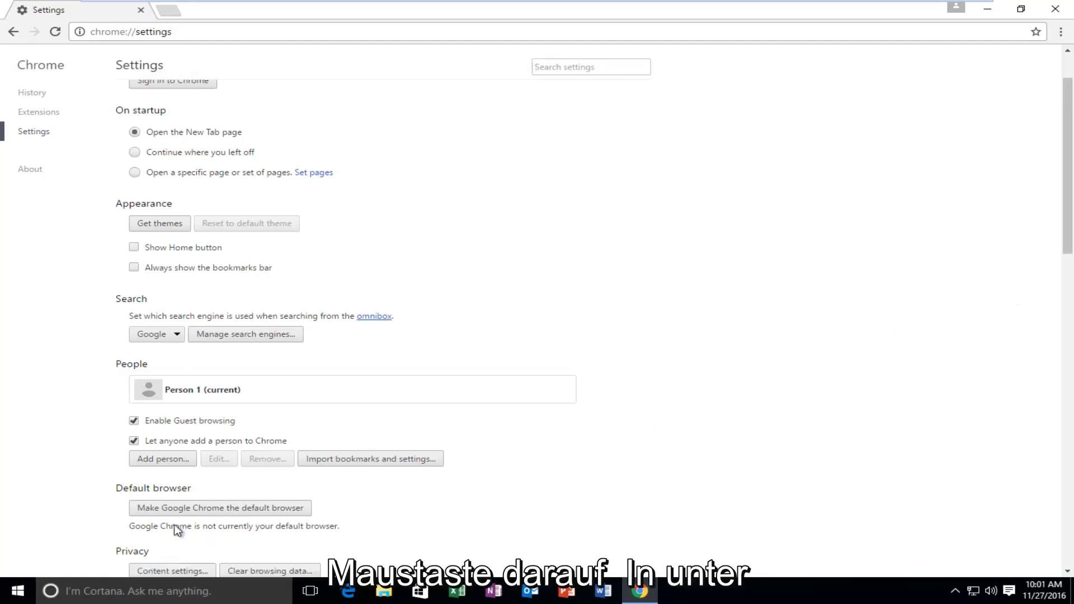
left_click_drag(1072, 218, 1057, 336)
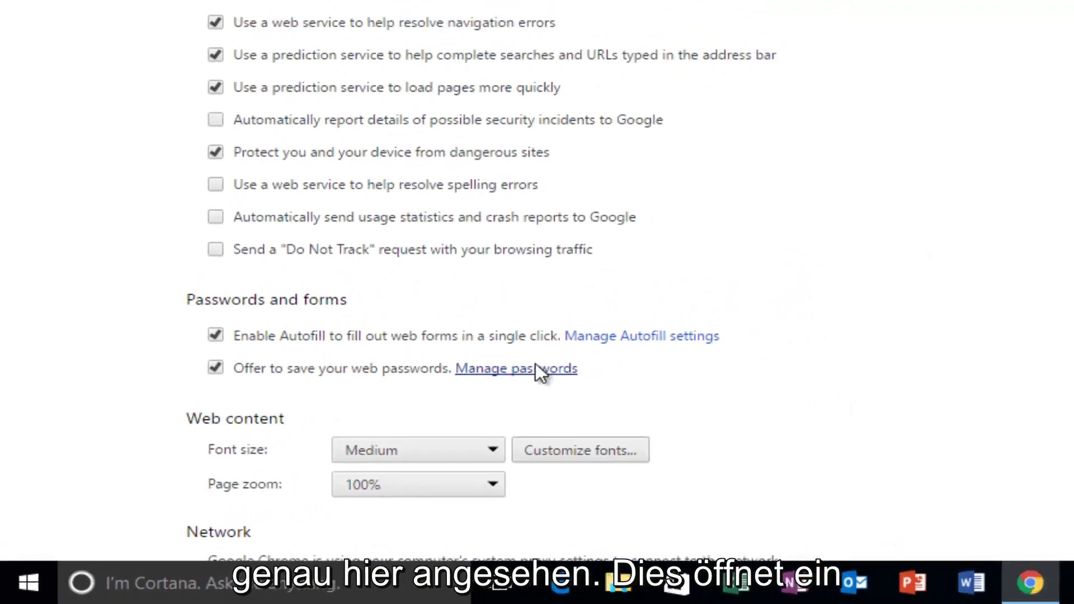
Open the Passwords dialog via the "Manage passwords" link under Passwords and forms.
left_click(535, 367)
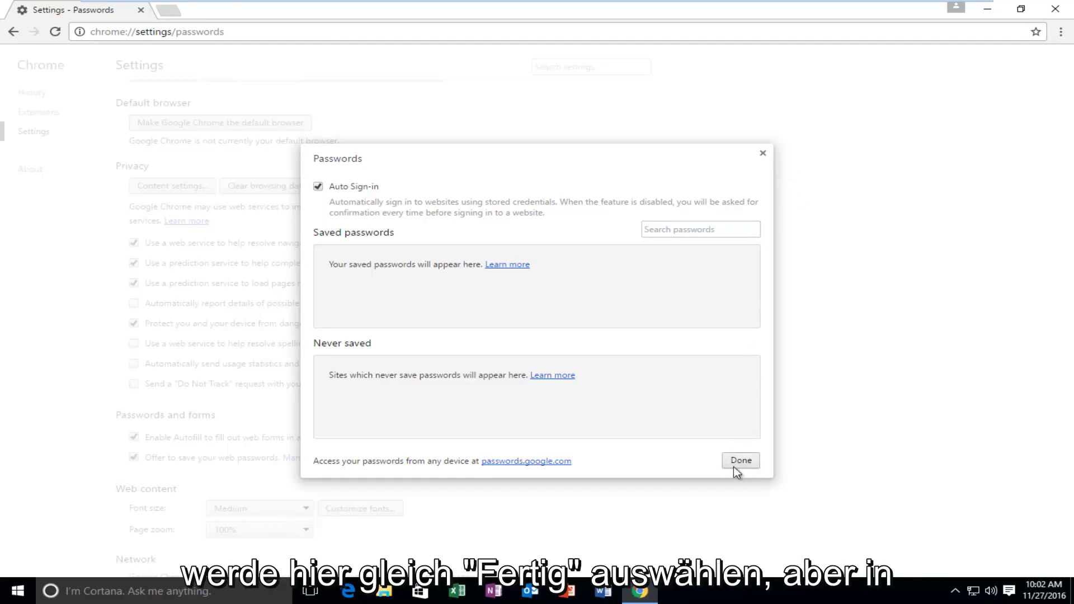
Close the Passwords dialog to return to the Settings page.
left_click(762, 153)
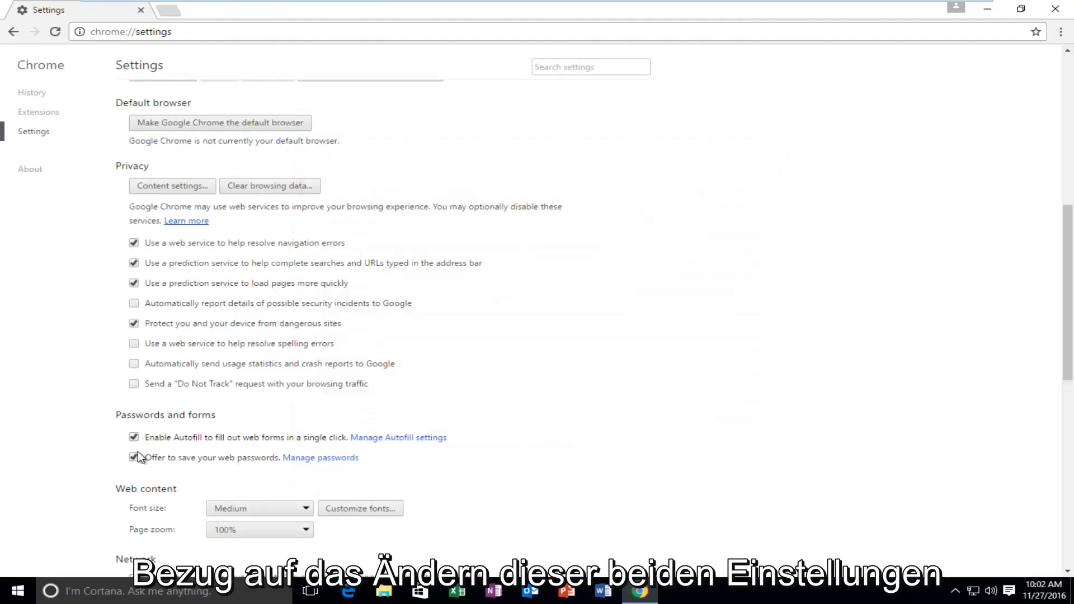
mouse_move(1064, 261)
left_mouse_down()
mouse_move(1071, 495)
mouse_move(1069, 337)
left_mouse_up()
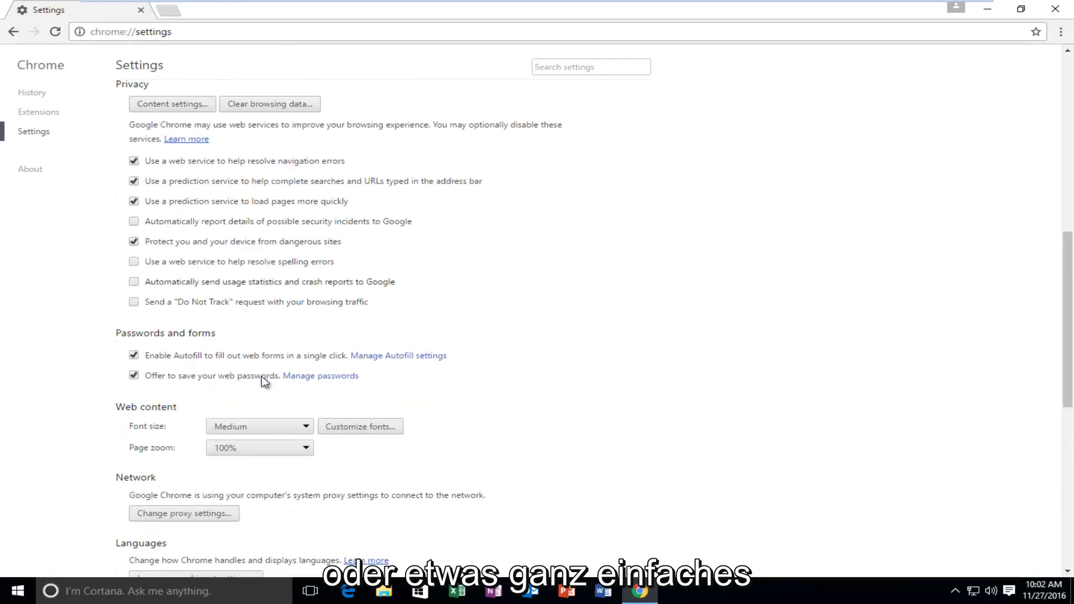